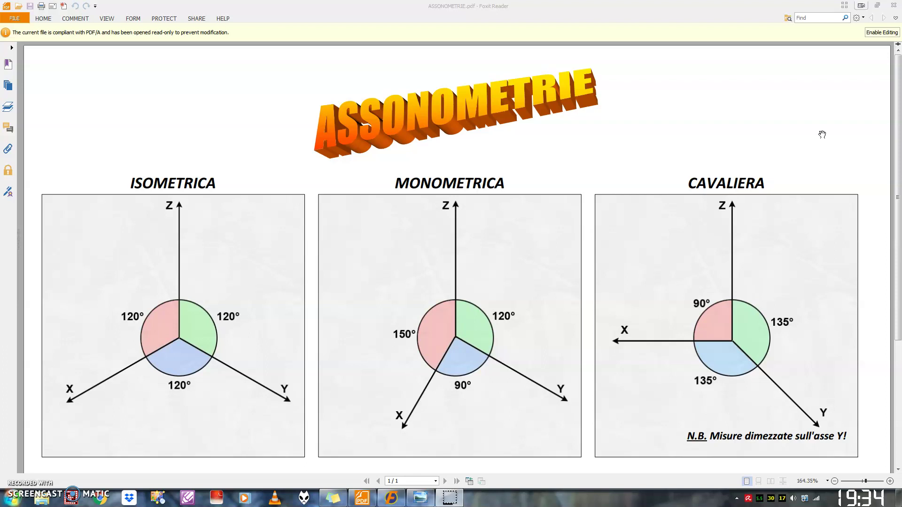
- Switch to the ASSO1 drawing with the dimensioned front, side and plan views
scroll(821, 122, down, 3)
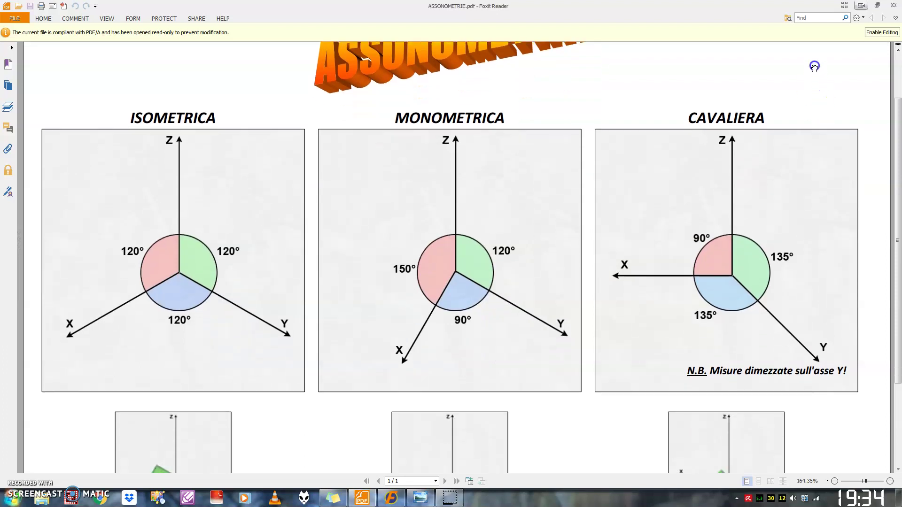
drag(802, 235, 798, 187)
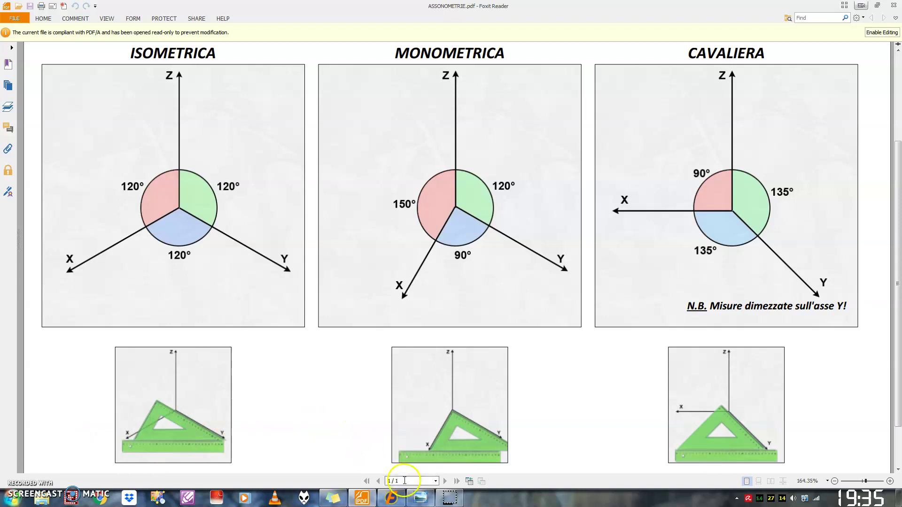
click(395, 499)
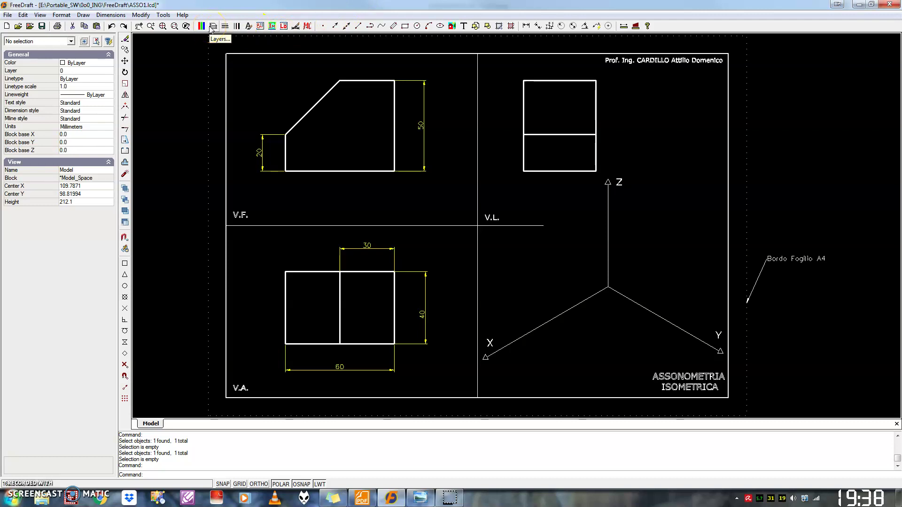
- Turn on the layer holding the 120° angle circle around the isometric axes
click(212, 27)
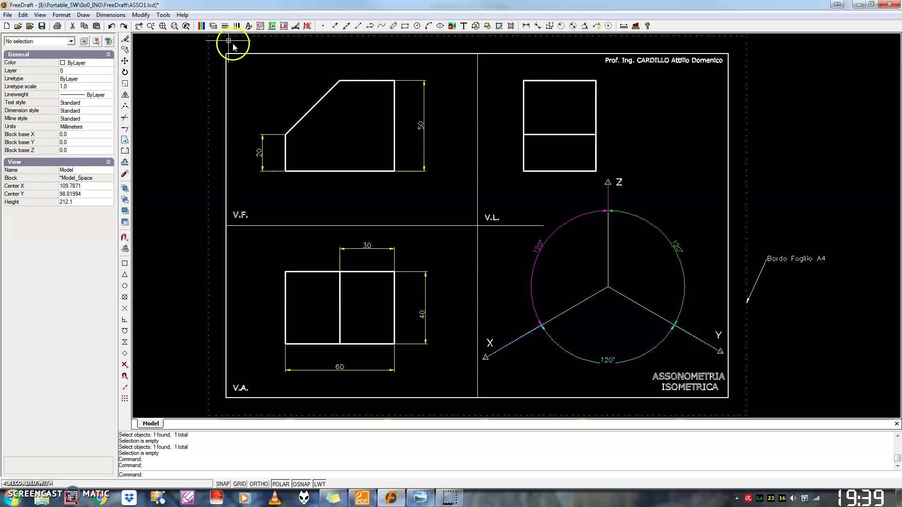
click(213, 27)
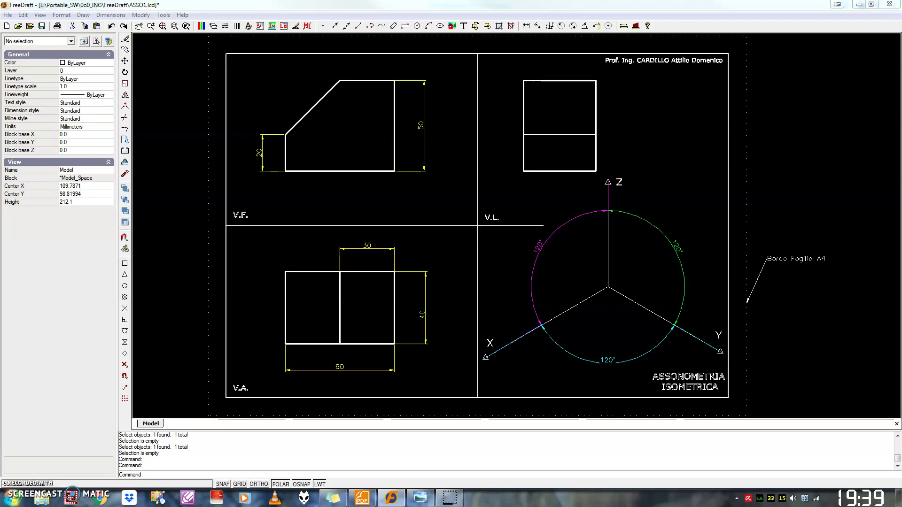
- Confirm the Layers change so the angle-circle layer is switched off
key(Return)
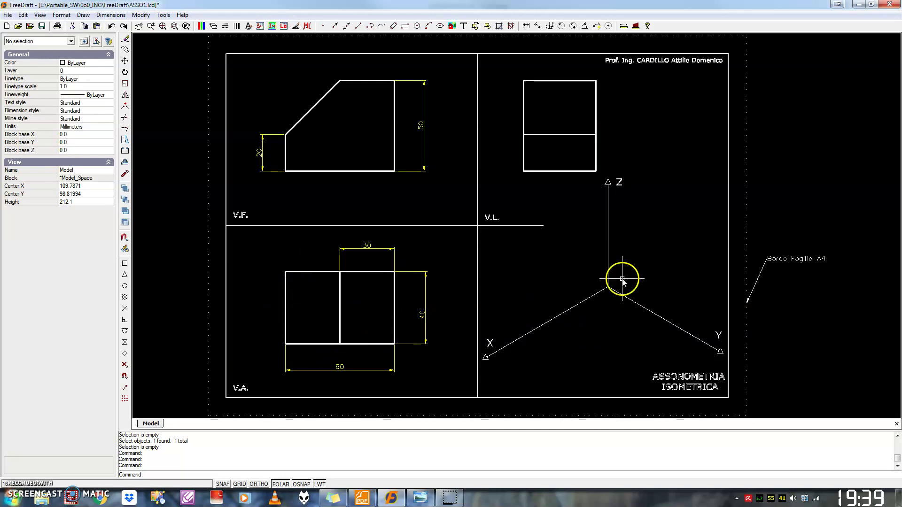
- Switch on the layer with the isometric base parallelogram dimensioned 40, 60 and 30
click(215, 27)
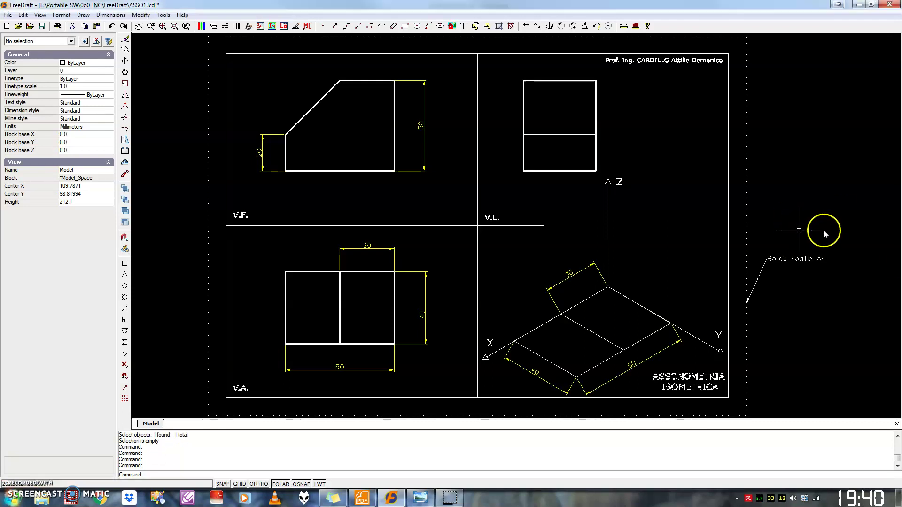
click(649, 336)
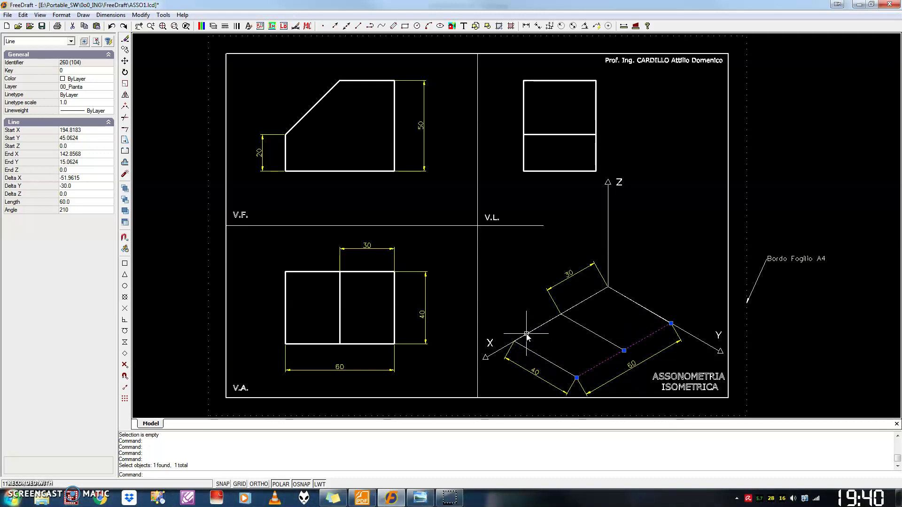
click(681, 323)
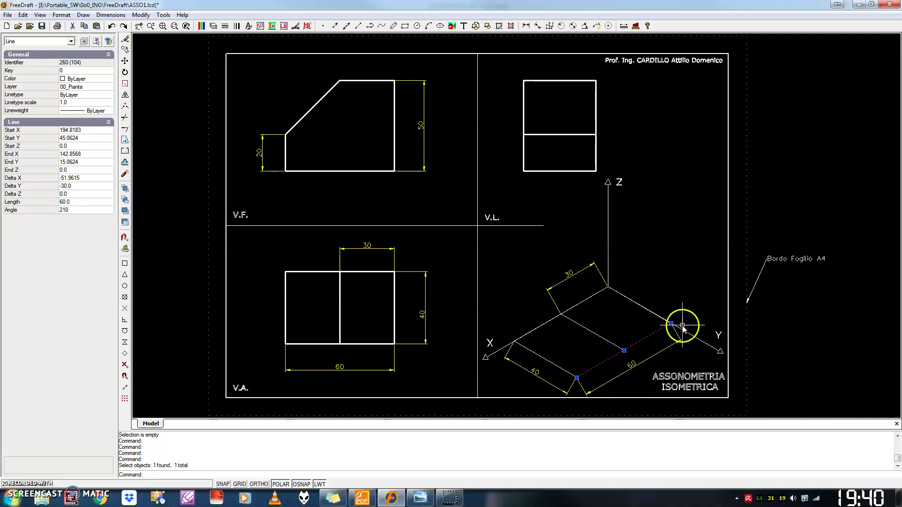
click(572, 376)
click(544, 348)
click(534, 330)
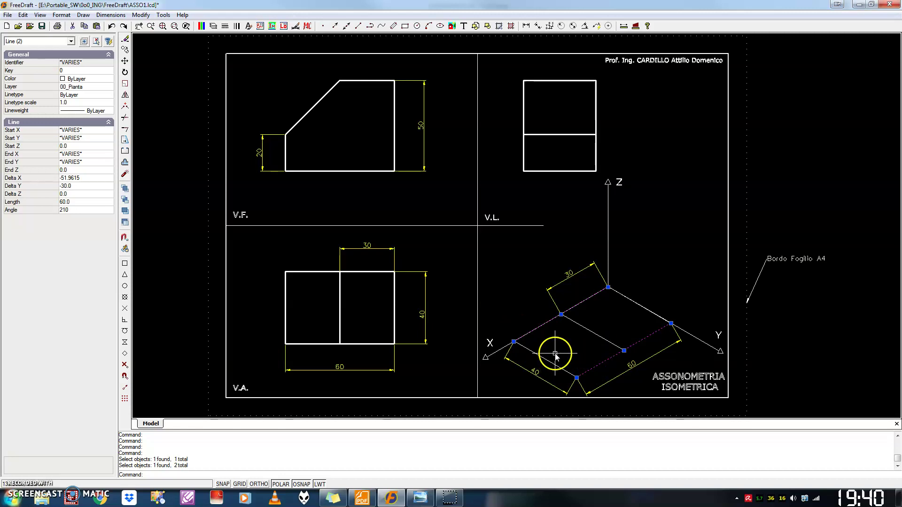
key(Escape)
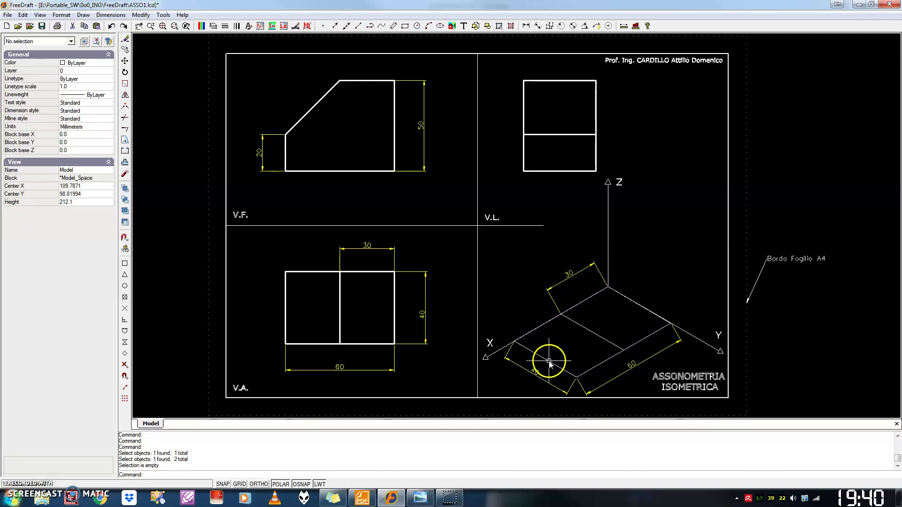
click(552, 359)
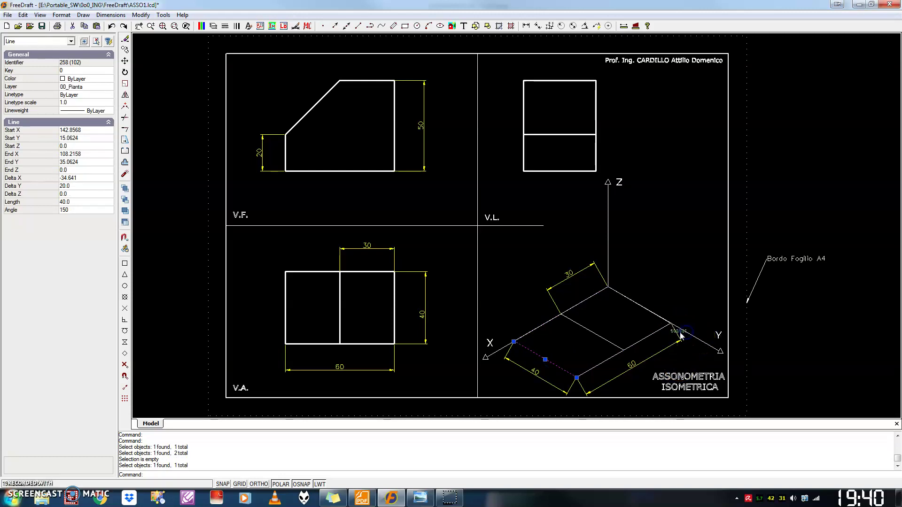
drag(685, 330, 660, 317)
key(Escape)
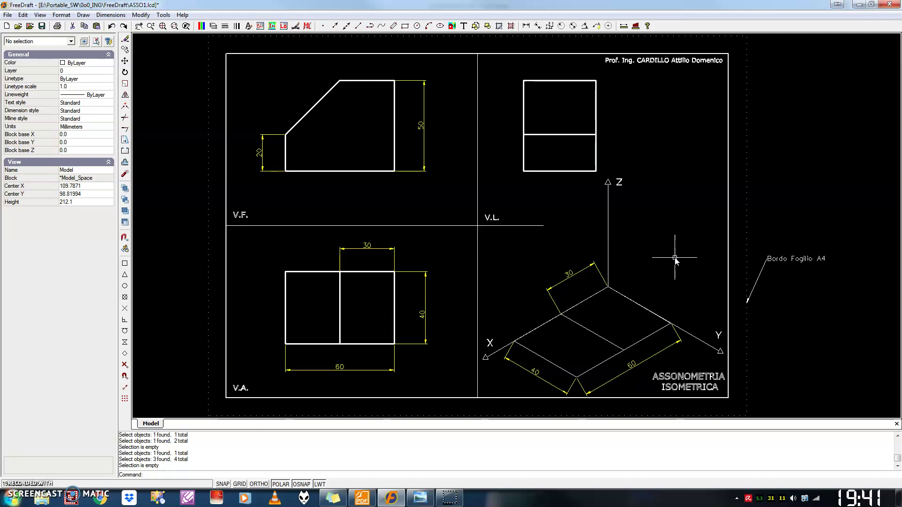
- Draw 50-unit vertical edges from the base corners and add a 50 height dimension
click(274, 74)
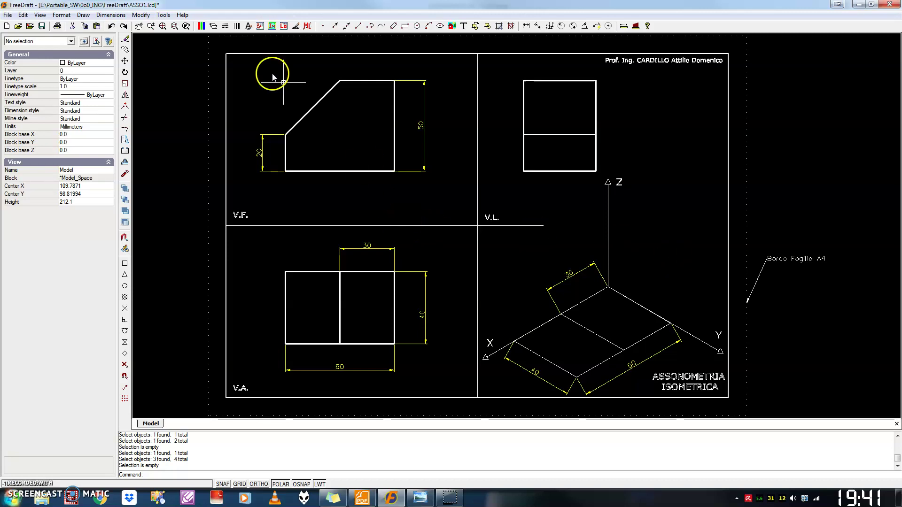
click(519, 76)
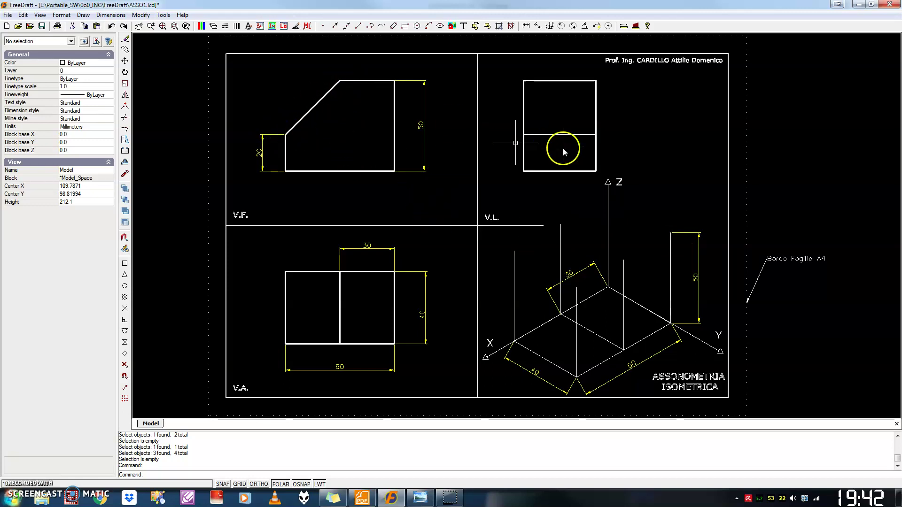
- Turn on the construction-edge layer showing the full 40×60×50 isometric box
click(213, 27)
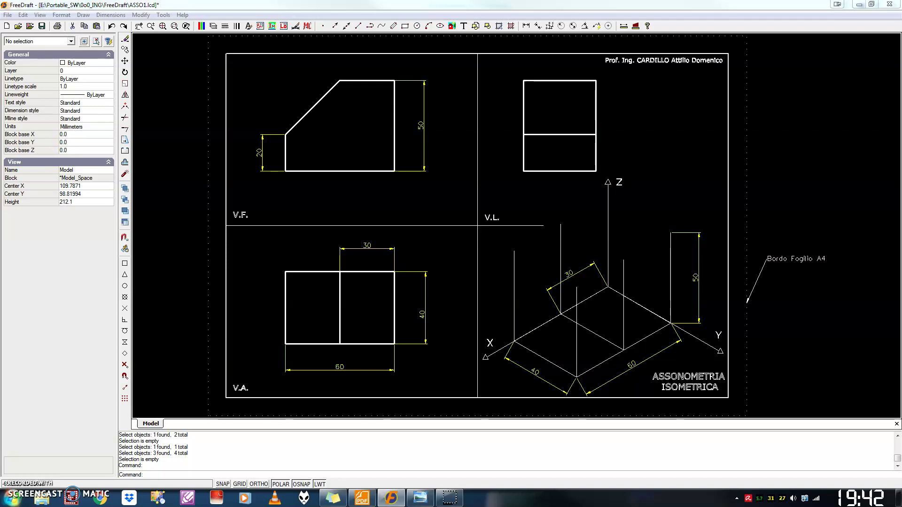
click(793, 349)
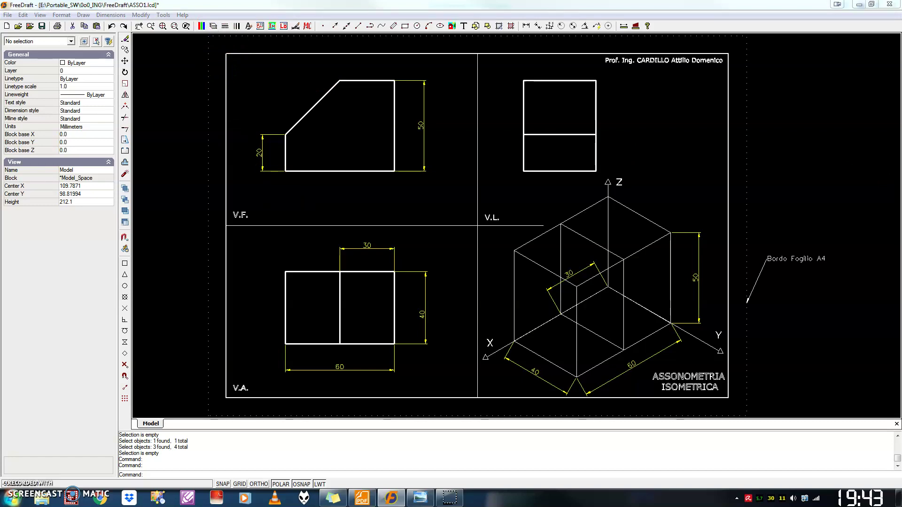
- Select the vertical 20 edge, front vertical edge and diagonal base edge of the step
key(Escape)
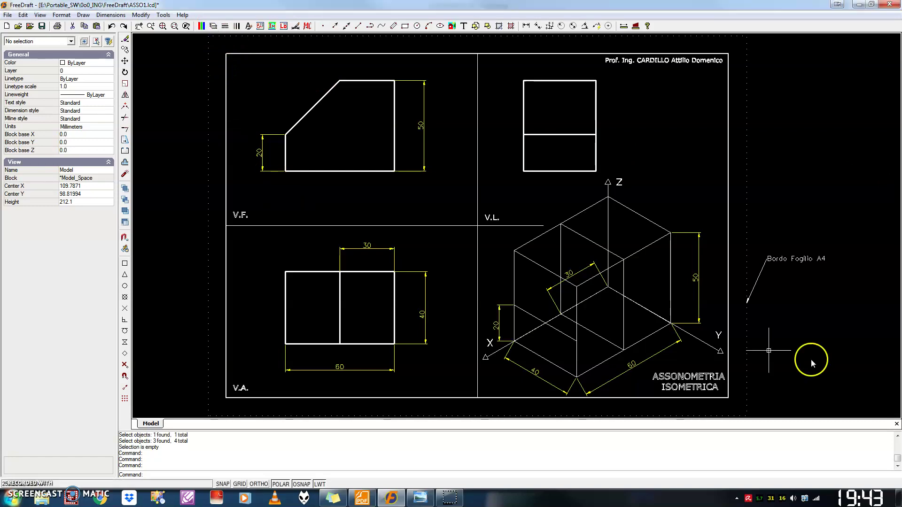
click(514, 332)
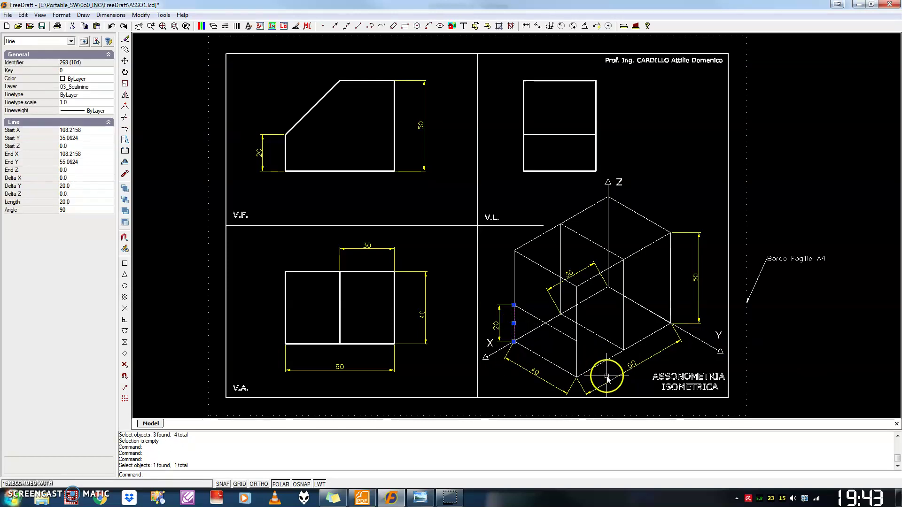
click(576, 366)
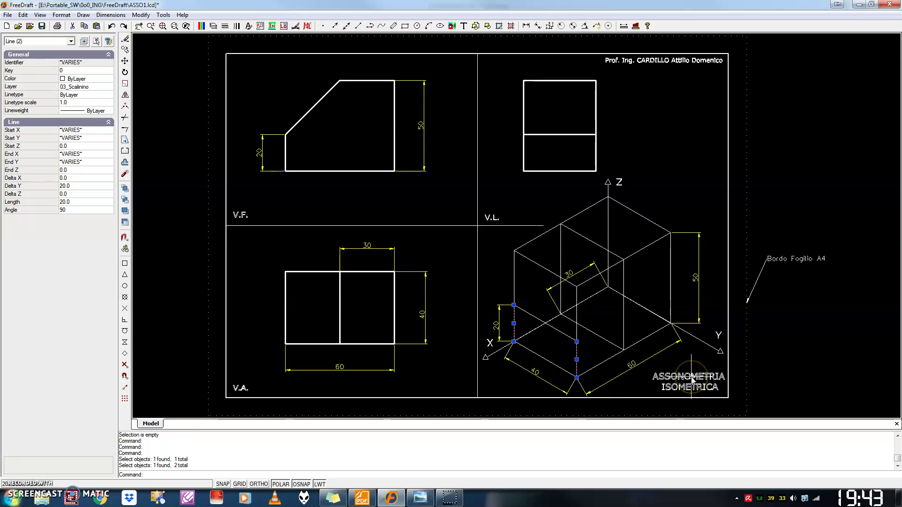
click(567, 337)
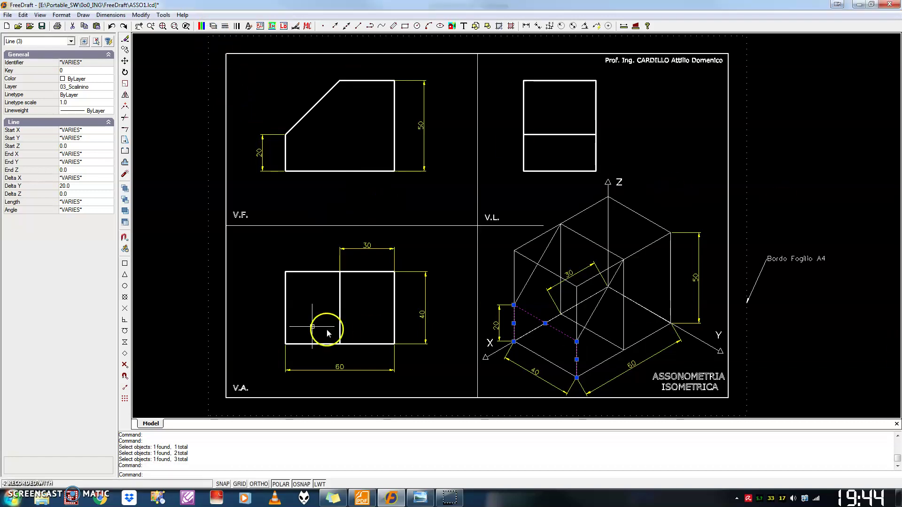
- Clear the selection of the step edges before tracing the solid
key(Escape)
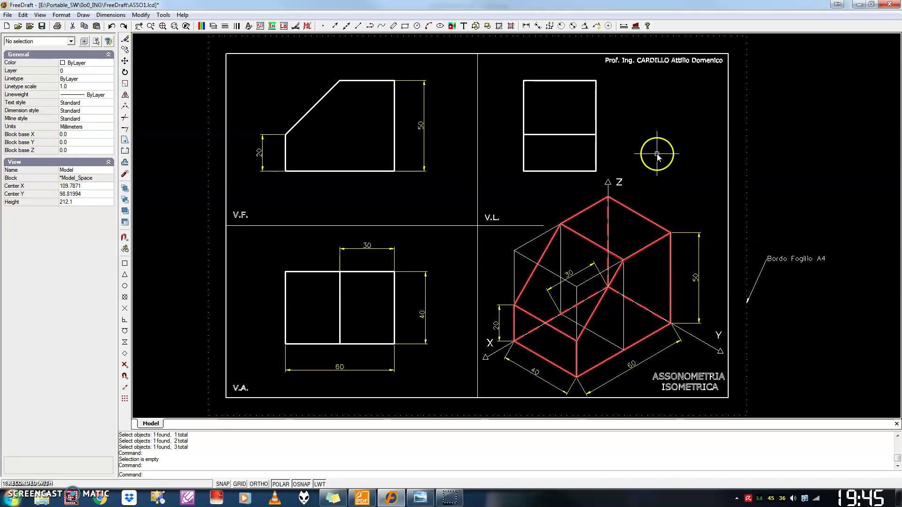
- Hide the construction and dimension layers, then bring up the reference image in Photo Viewer
click(213, 25)
click(829, 105)
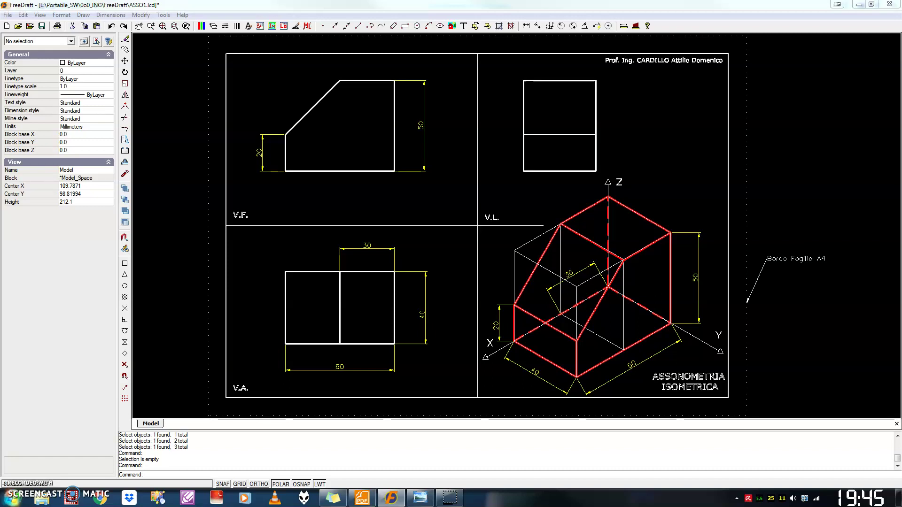
key(Return)
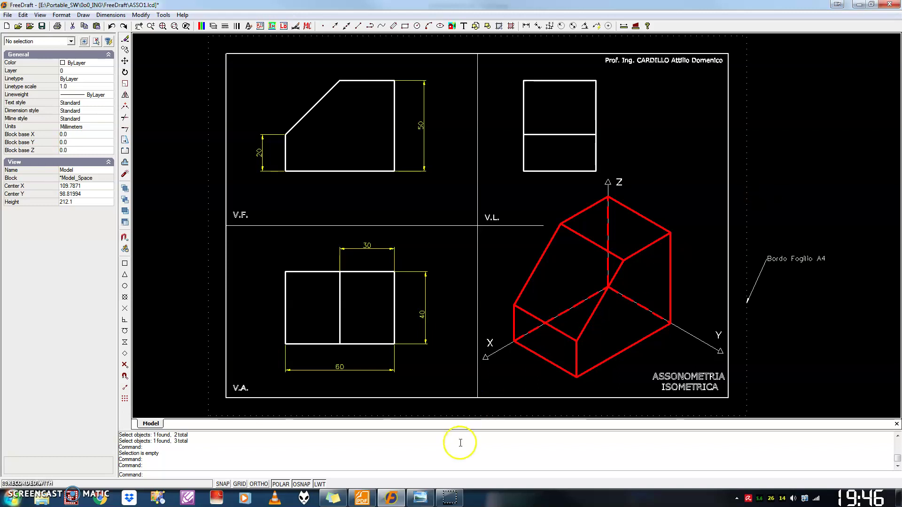
click(425, 499)
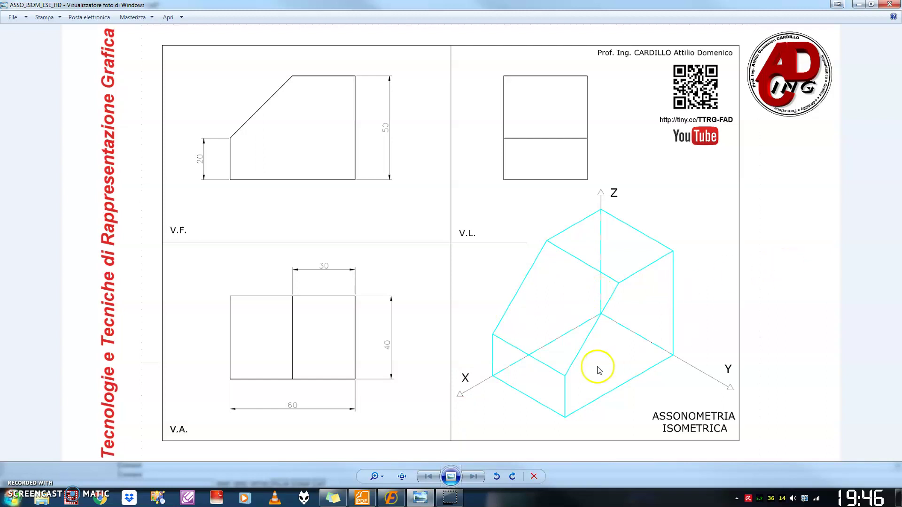
- Start the slide show to view the ASSO_ISOM_ESE_HD reference sheet full screen
click(451, 476)
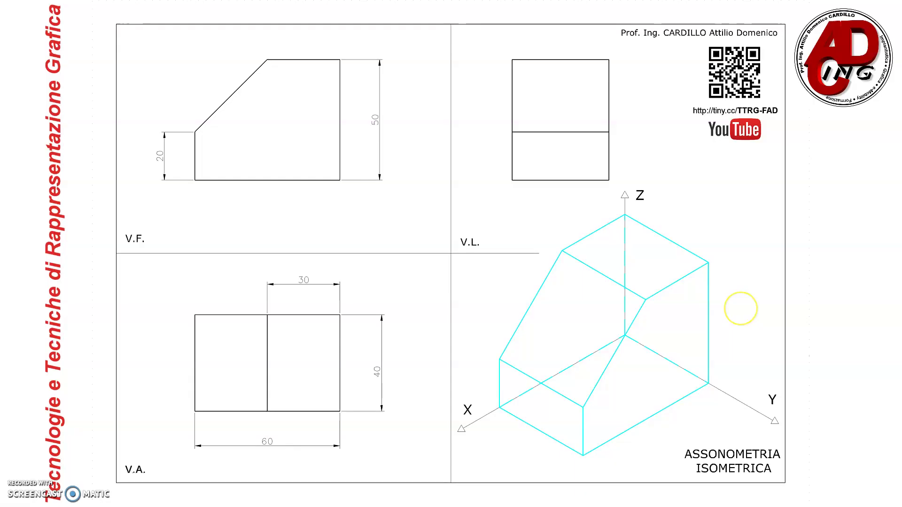